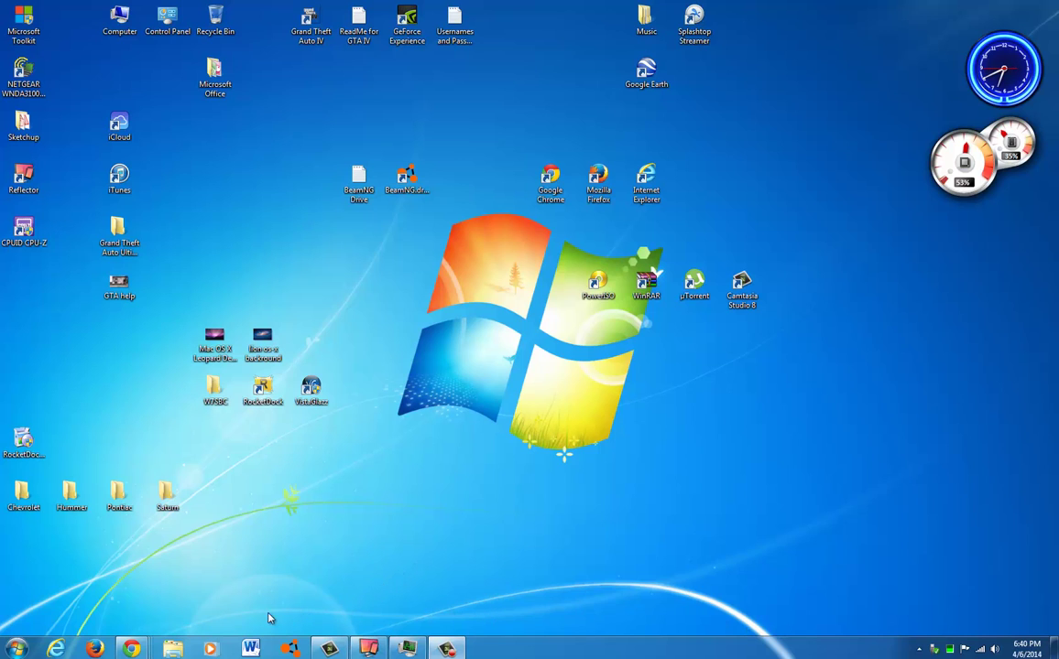
Step: Switch to the Reflector product page in Chrome, look over its overview, and open the Try Reflector download page
mouse_move(131, 647)
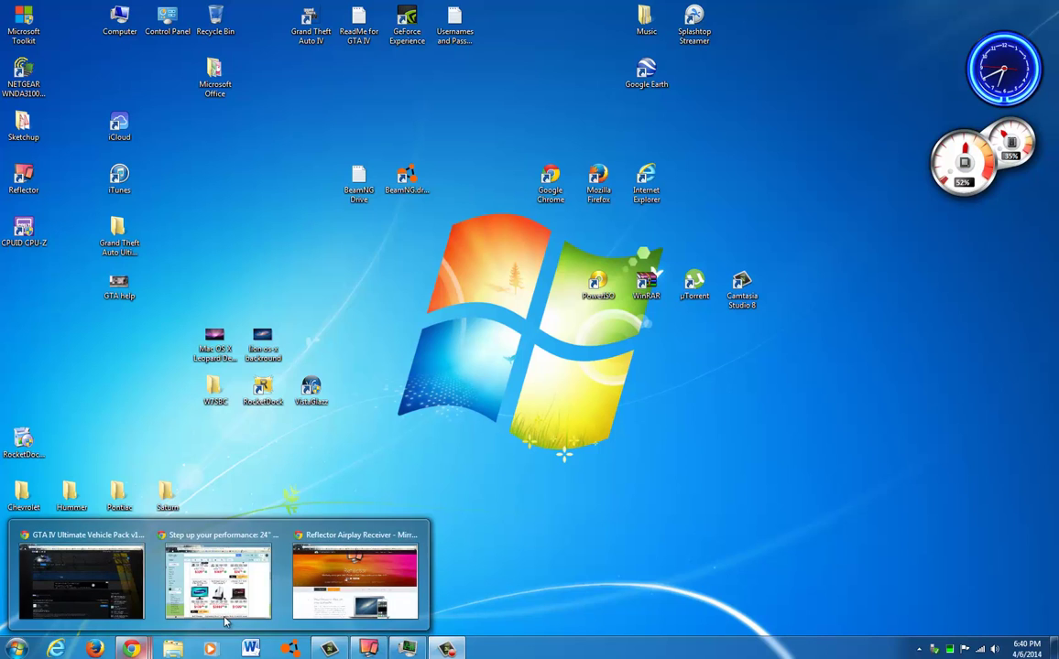
left_click(356, 602)
scroll(234, 247, "up", 1)
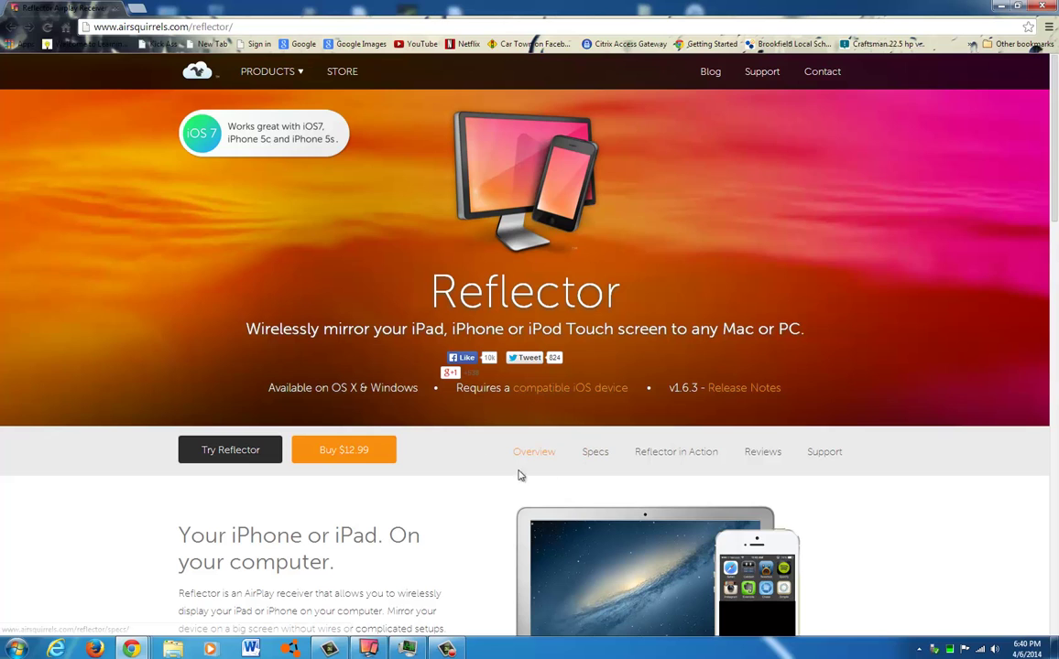
scroll(486, 522, "down", 1)
scroll(487, 531, "down", 2)
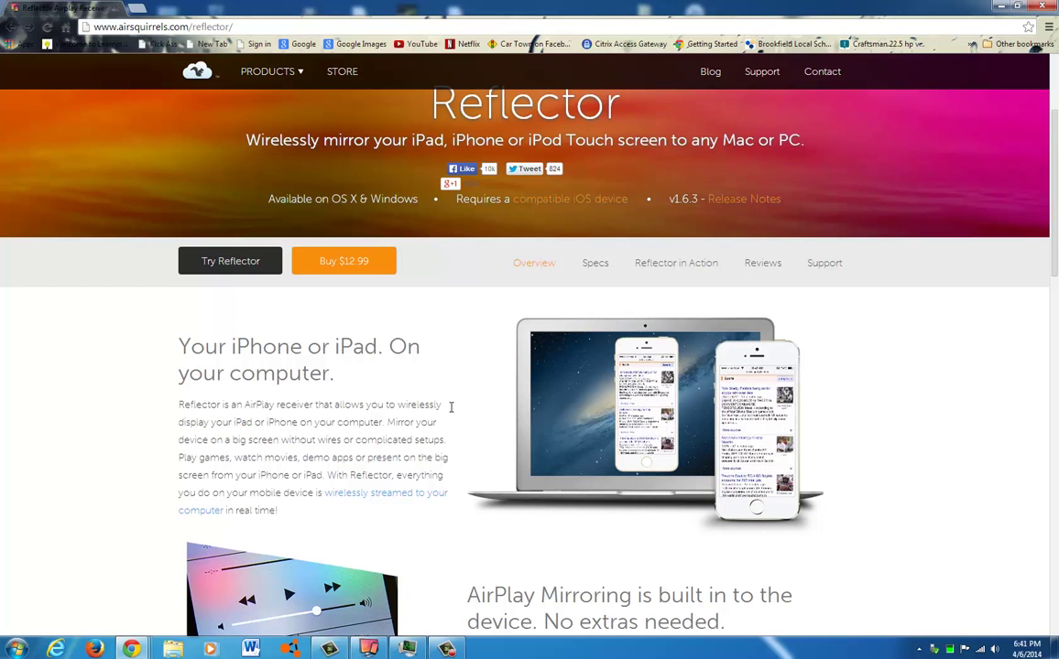
scroll(302, 434, "down", 1)
scroll(316, 452, "up", 2)
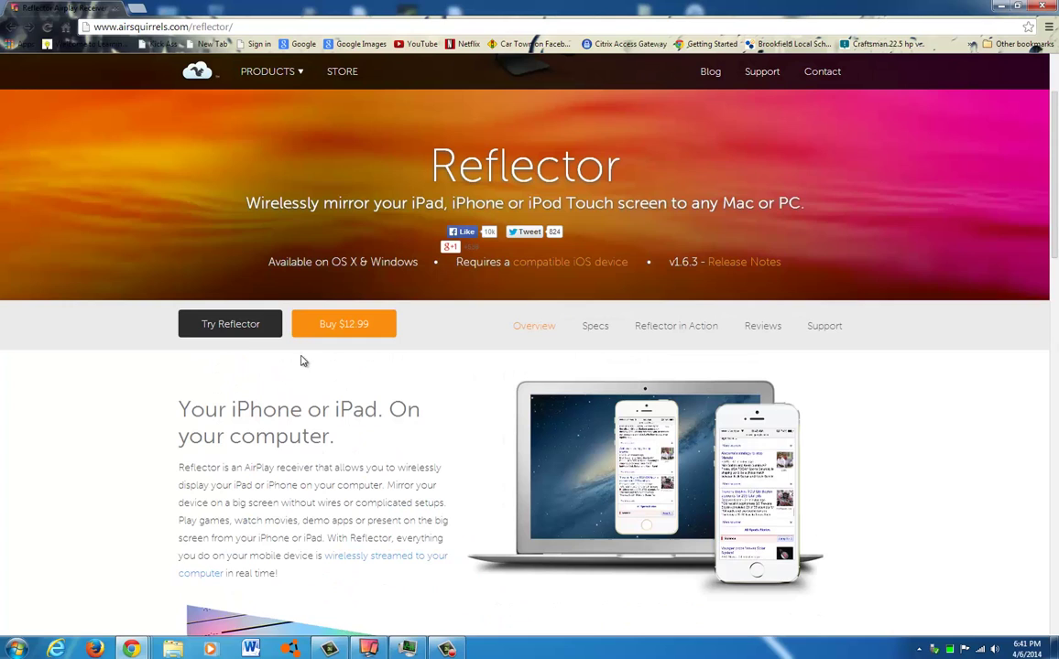
left_click(246, 336)
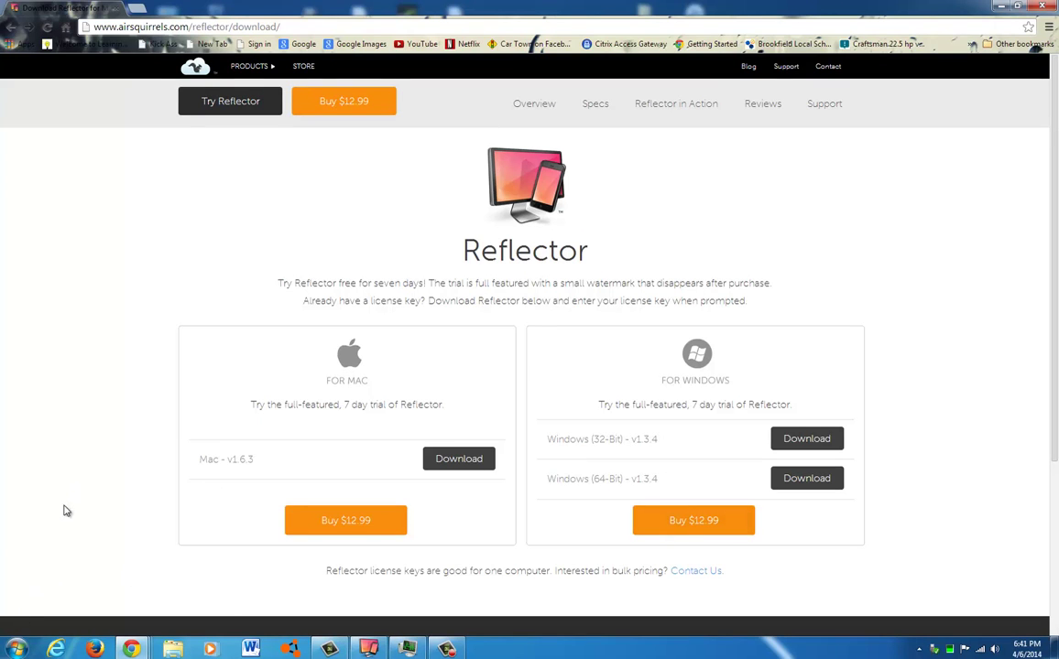
Step: Check the computer's system type in the Windows system properties, and close the properties window
left_click(16, 648)
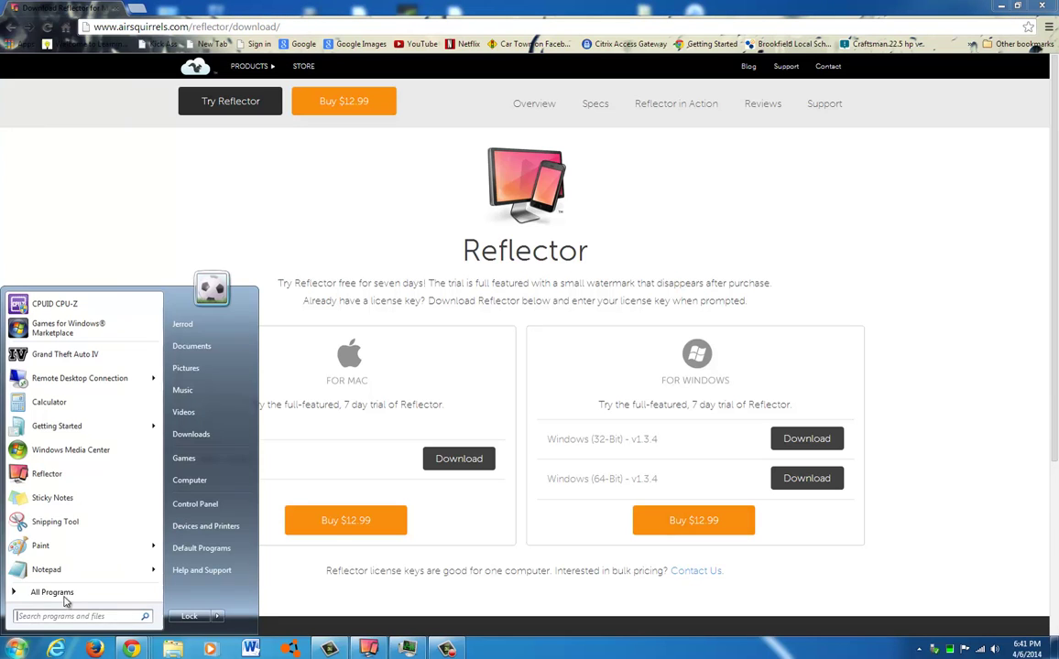
right_click(191, 481)
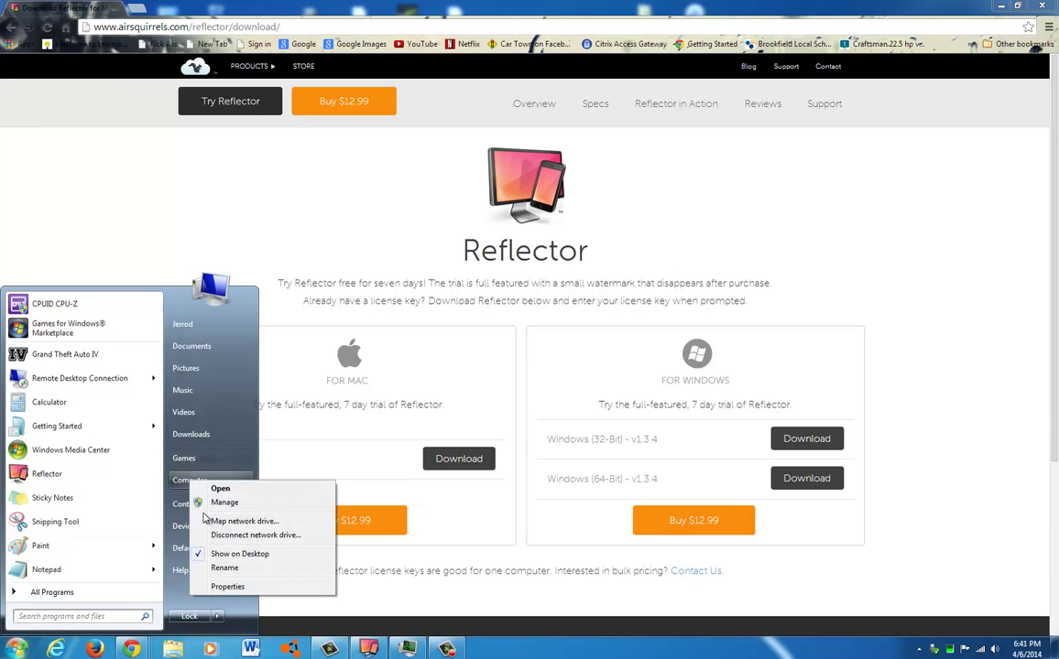
left_click(227, 586)
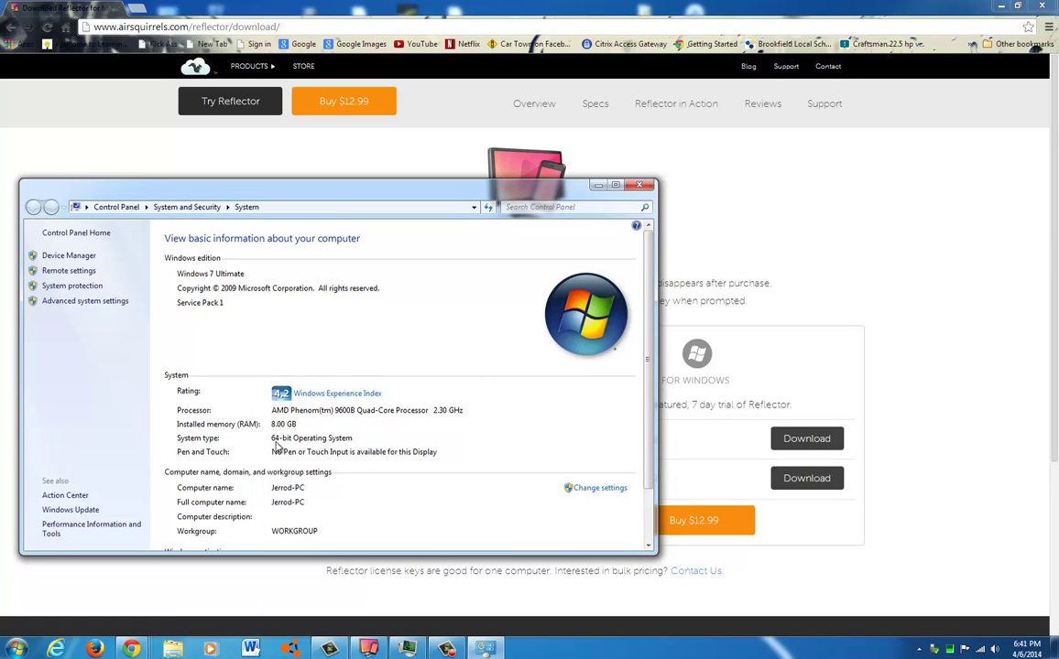
left_click(639, 185)
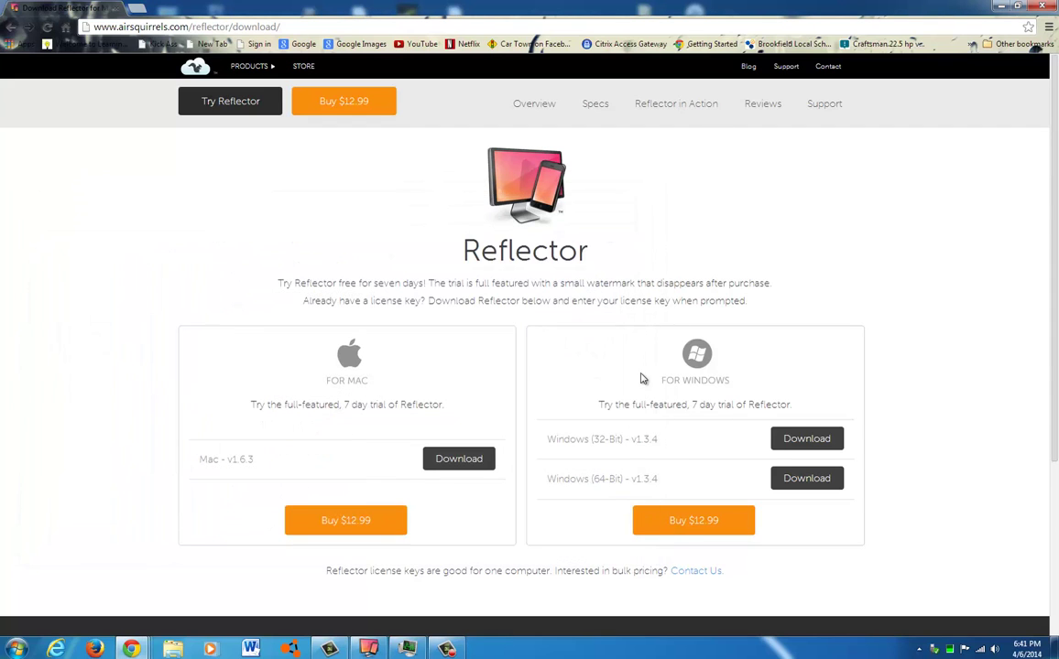
Step: Start downloading the Windows (64-Bit) v1.3.4 trial of Reflector, and cancel the file transfer
left_click(781, 478)
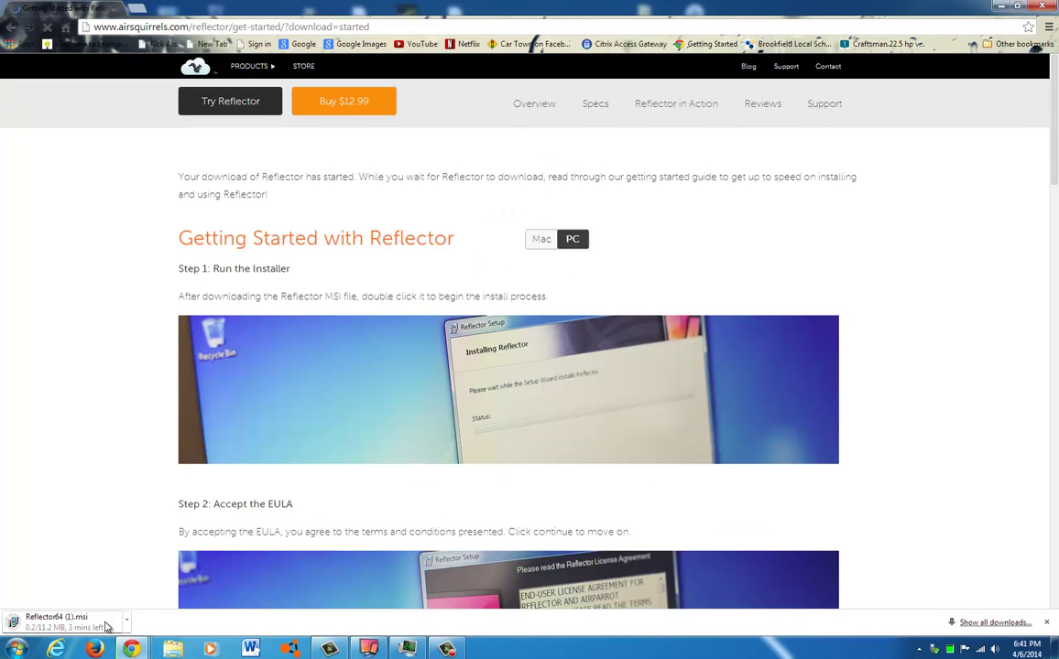
right_click(106, 627)
left_click(137, 555)
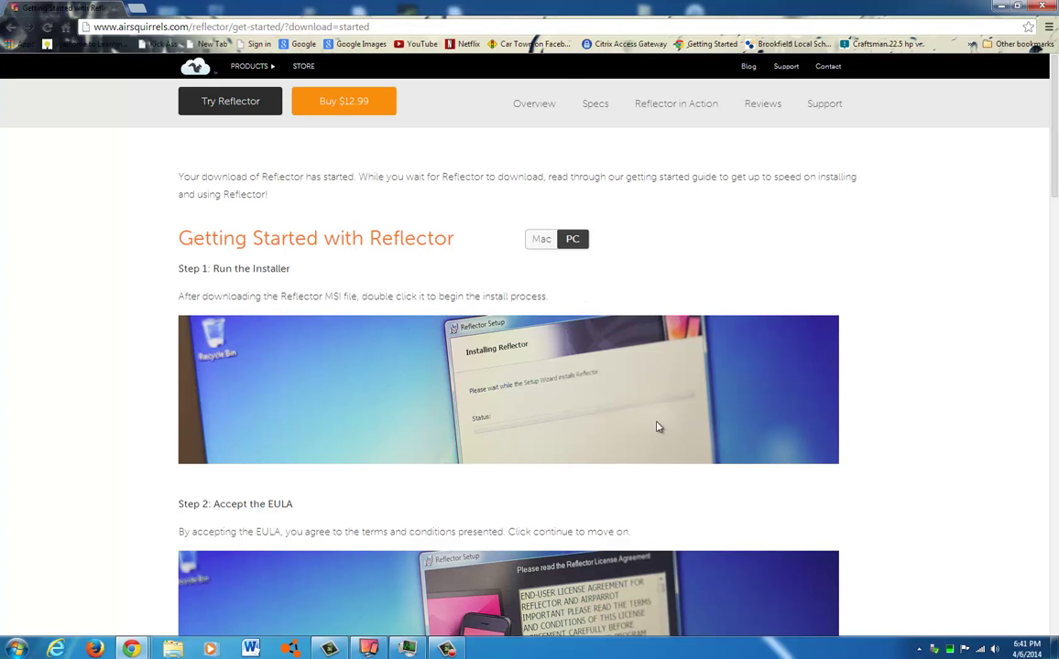
Step: Read the getting started guide from running the installer through opening Reflector and allowing it in the firewall
scroll(701, 456, "down", 3)
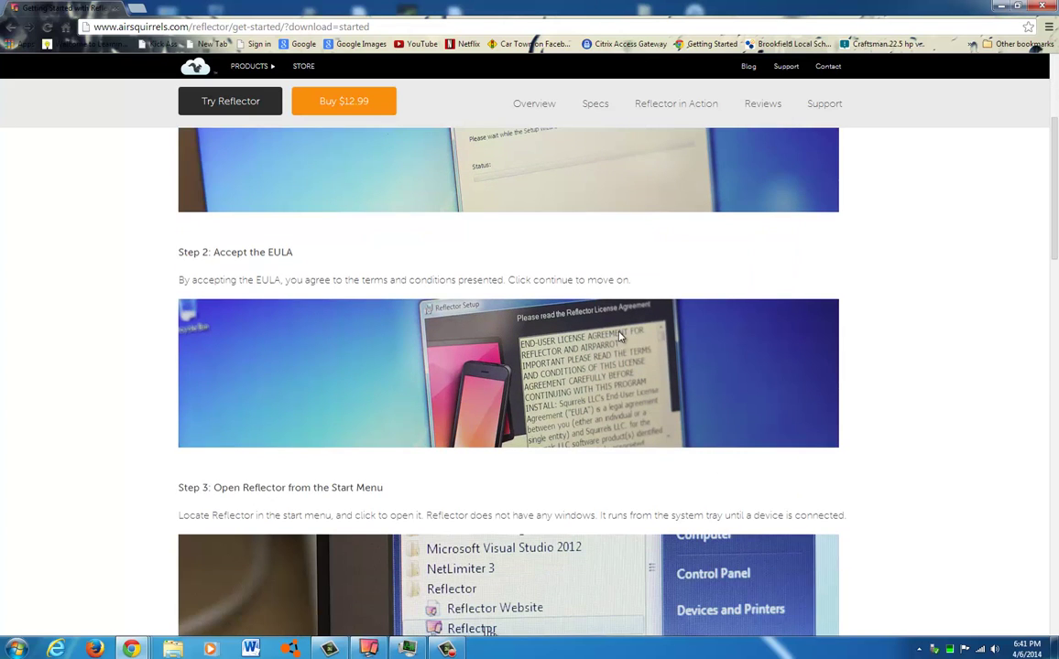
scroll(595, 439, "down", 2)
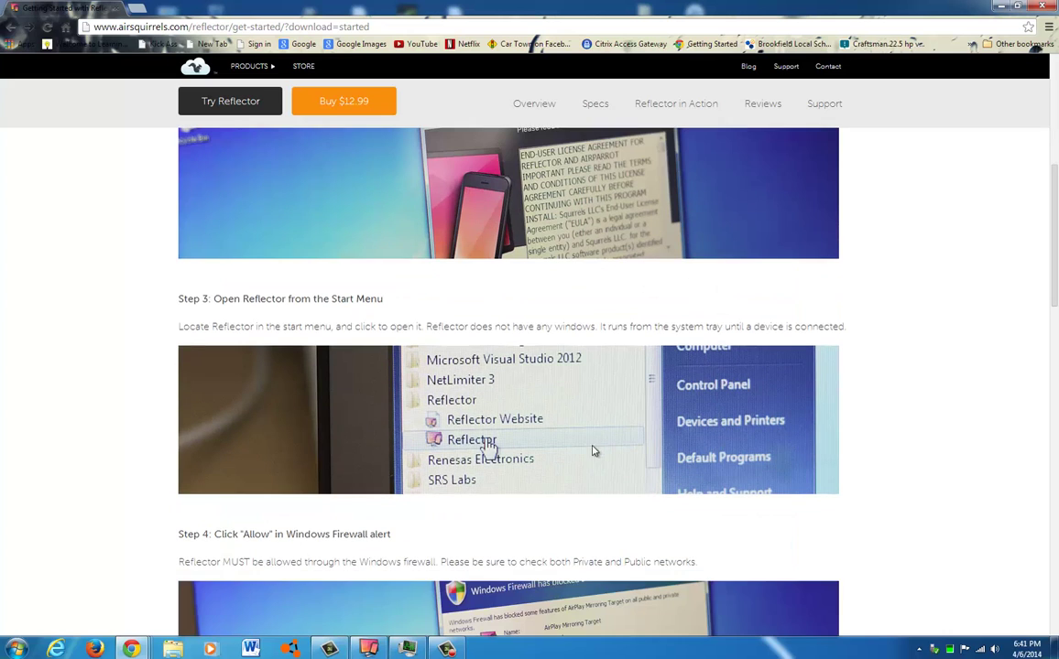
scroll(463, 399, "down", 1)
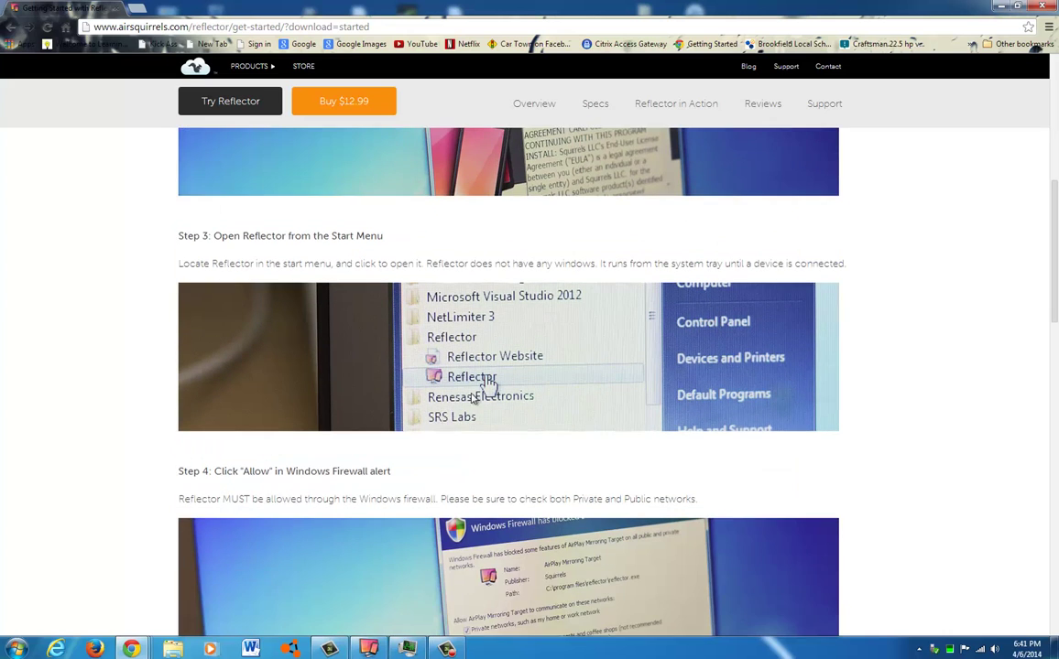
Step: Restore the browser to a smaller window centred on the desktop and show Step 5 about starting a connection
key("super+Down")
left_click_drag(291, 22, 591, 95)
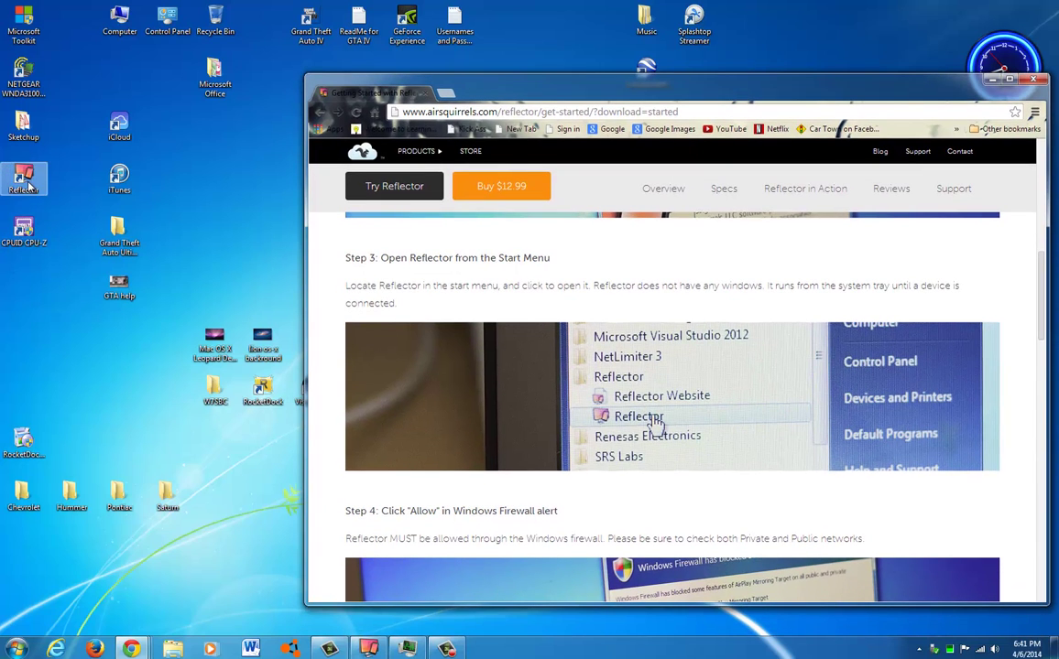
left_click_drag(731, 84, 626, 53)
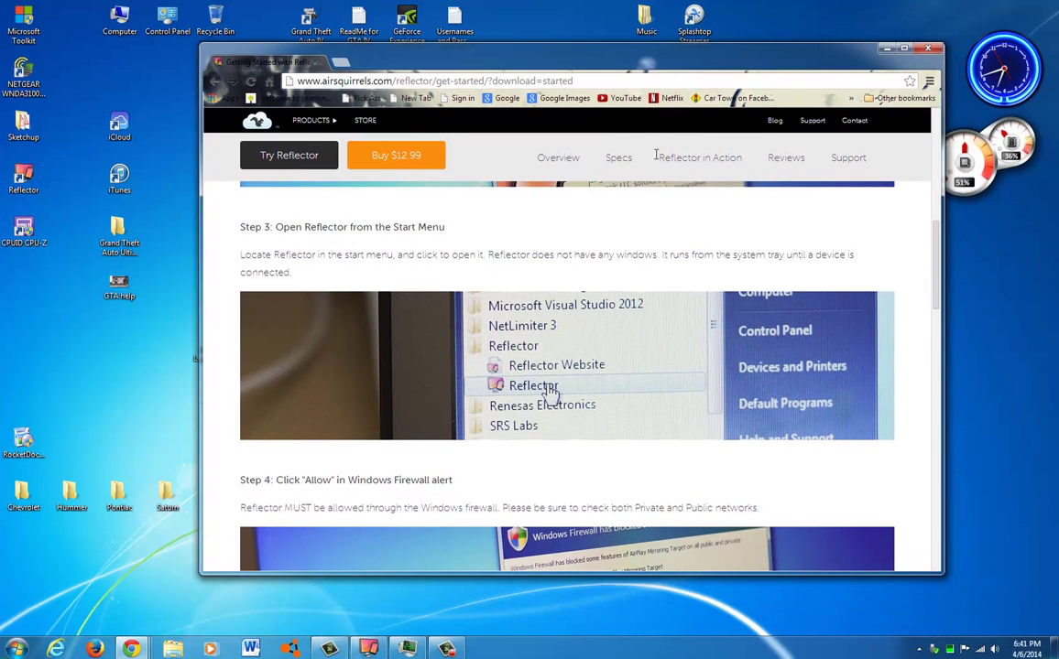
scroll(673, 357, "down", 4)
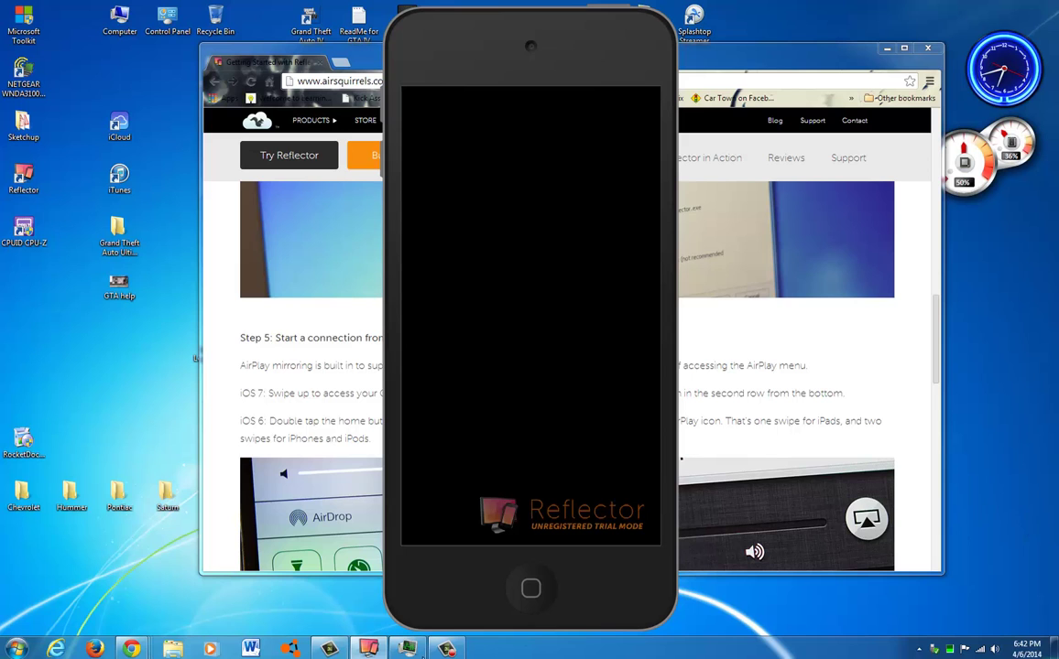
Step: Close the Reflector window that is still connecting, and point out the AirPlay option on the mirrored iPod's Control Center
mouse_move(368, 648)
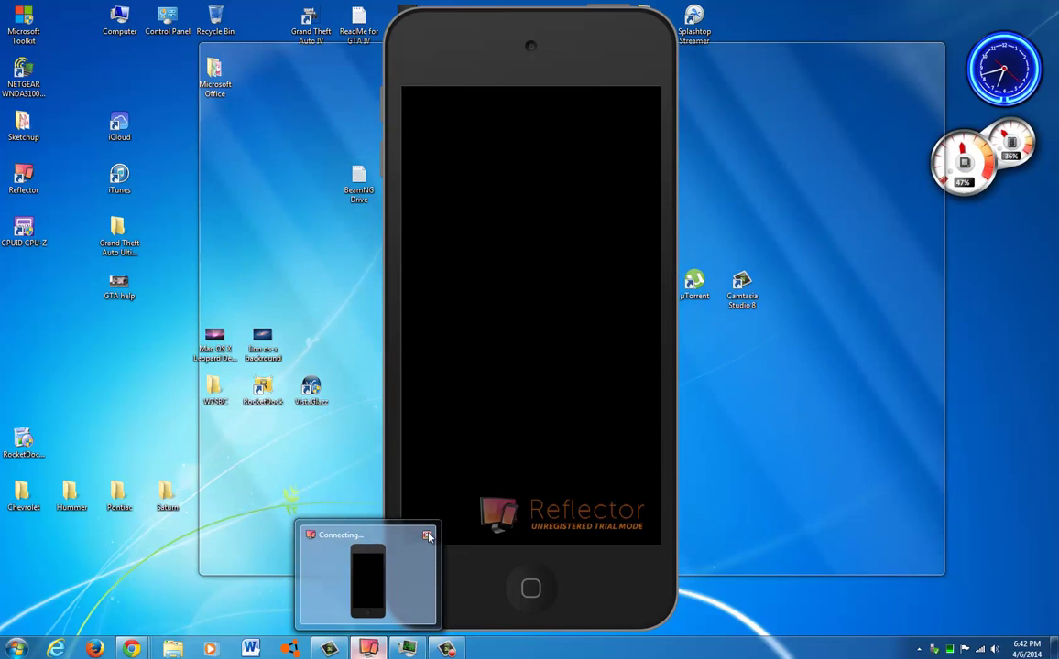
left_click(427, 536)
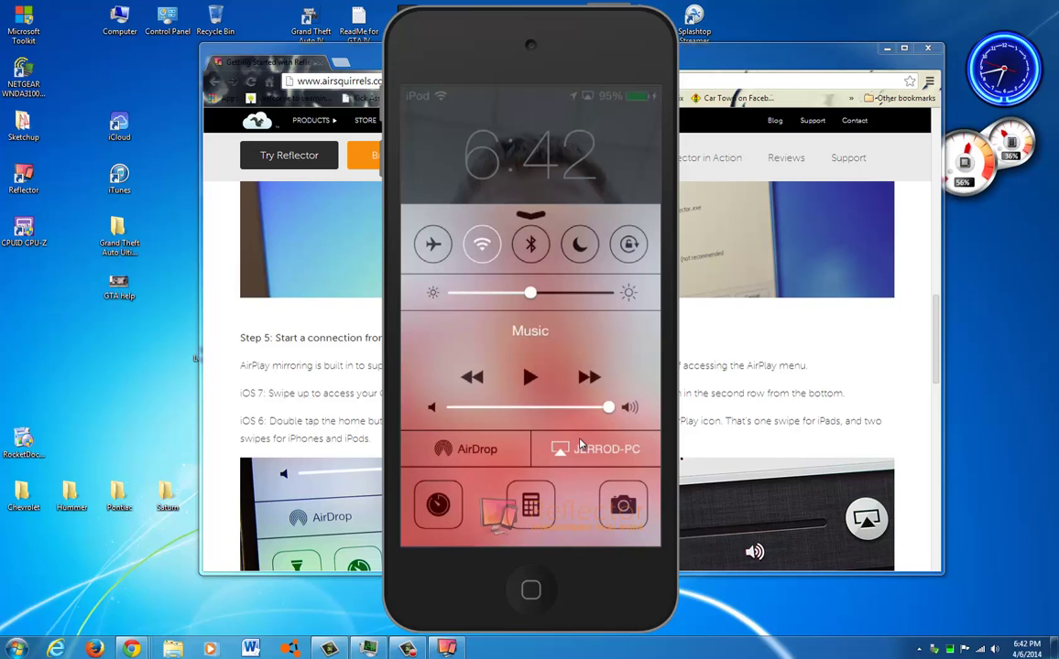
left_click(579, 443)
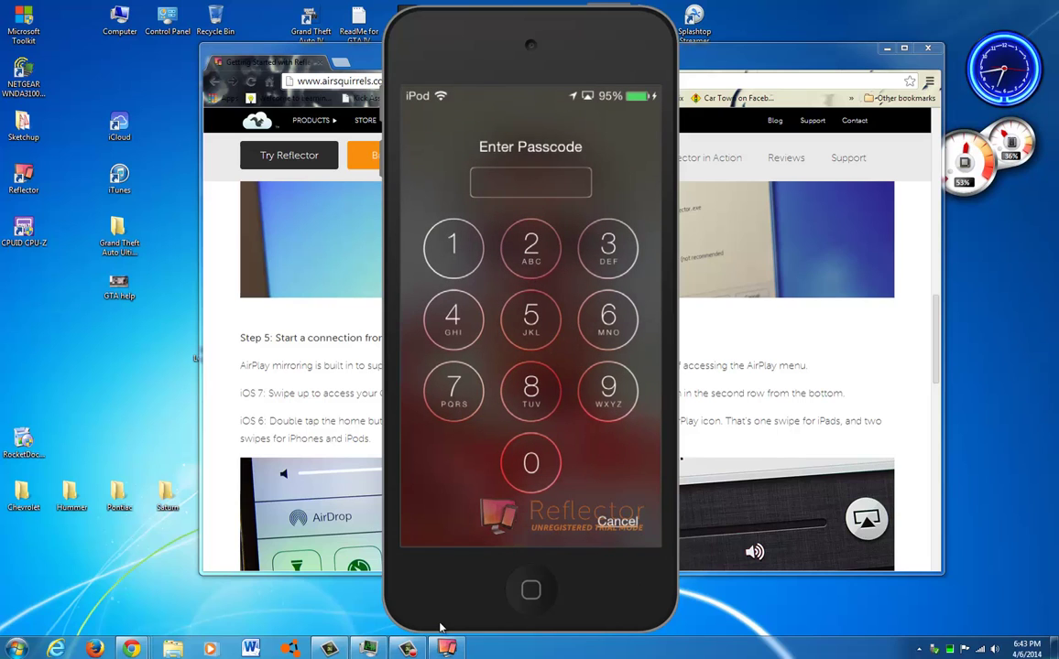
Step: Bring up the screen recorder and pause the recording at the passcode screen
mouse_move(406, 648)
left_click(406, 647)
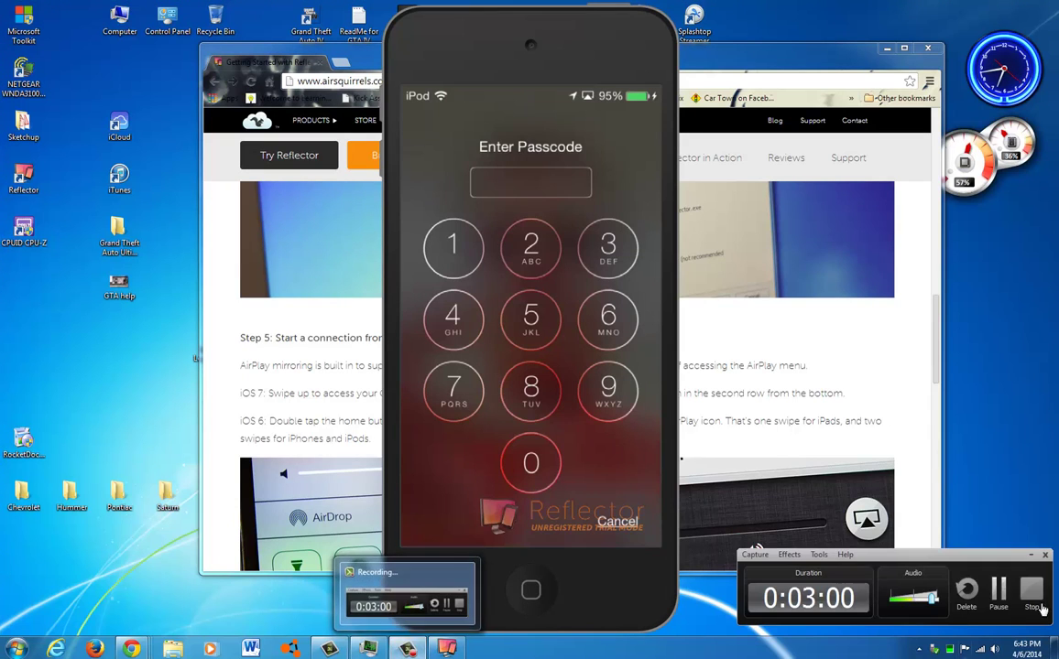
left_click(1000, 591)
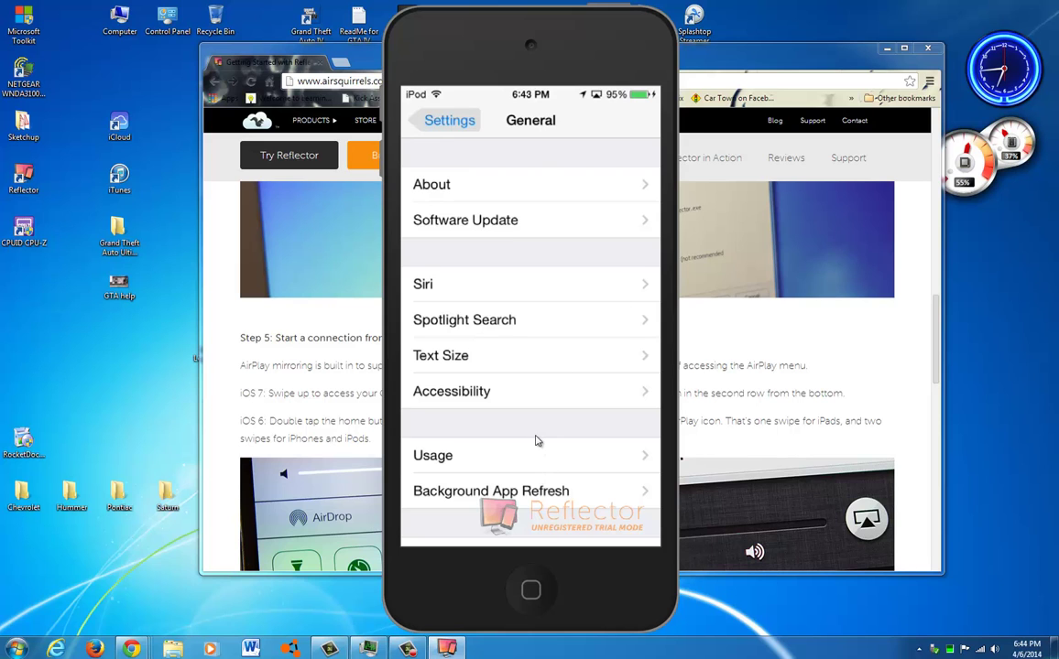
Step: Reposition the mirrored iPod window slightly on the desktop, and try to go back from General to Settings
left_click_drag(534, 394, 526, 286)
left_click_drag(524, 347, 549, 442)
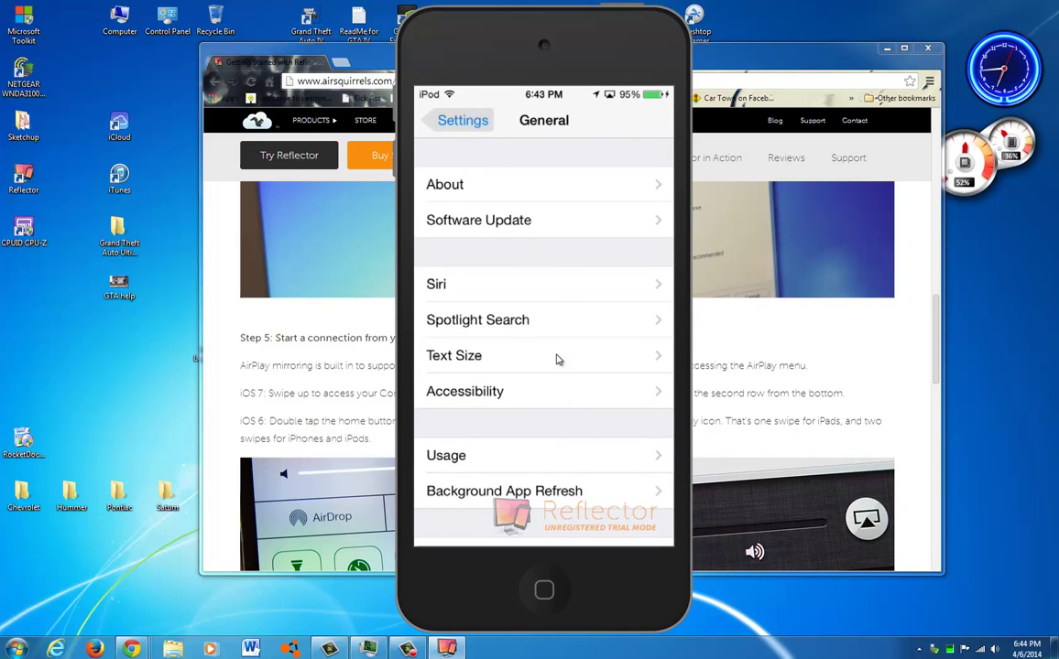
left_click(465, 120)
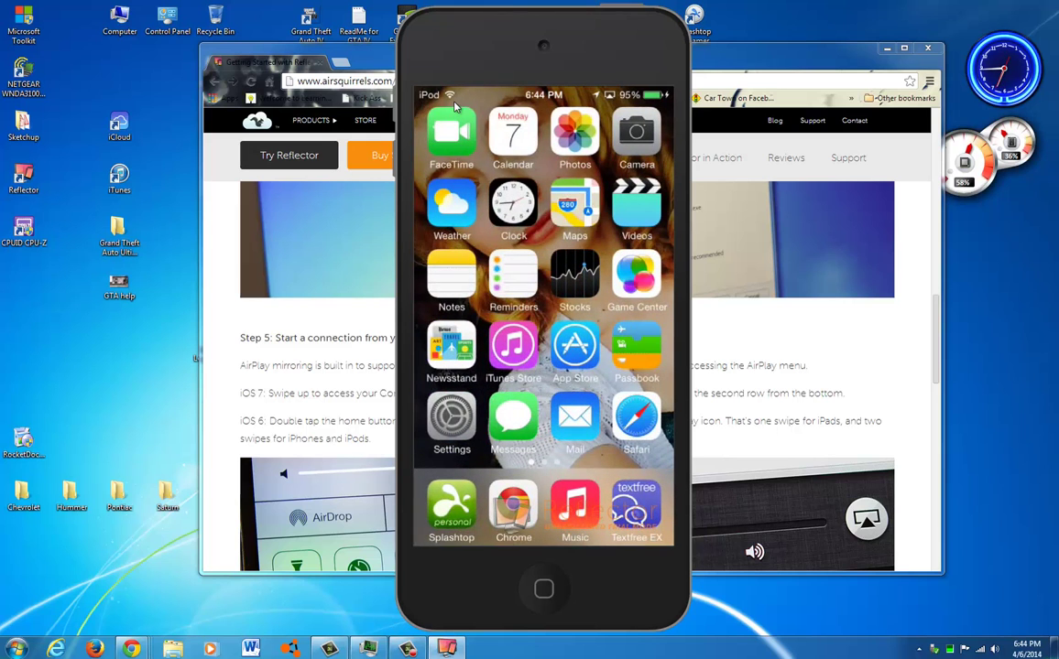
Step: Change the mirrored device's frame skin to iPod touch - Blue
right_click(552, 53)
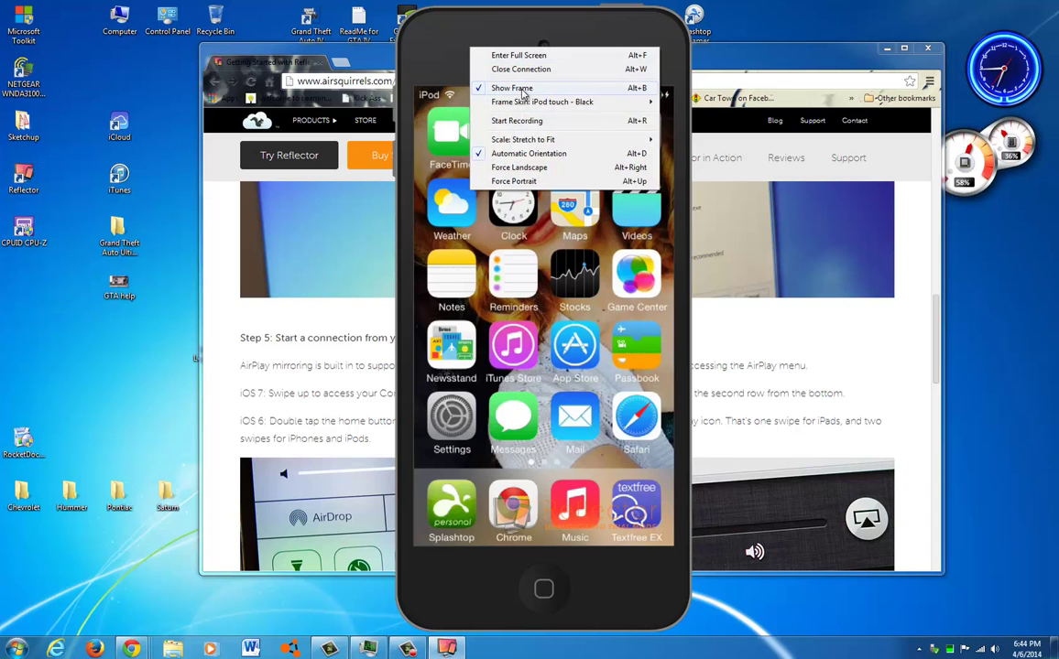
mouse_move(586, 102)
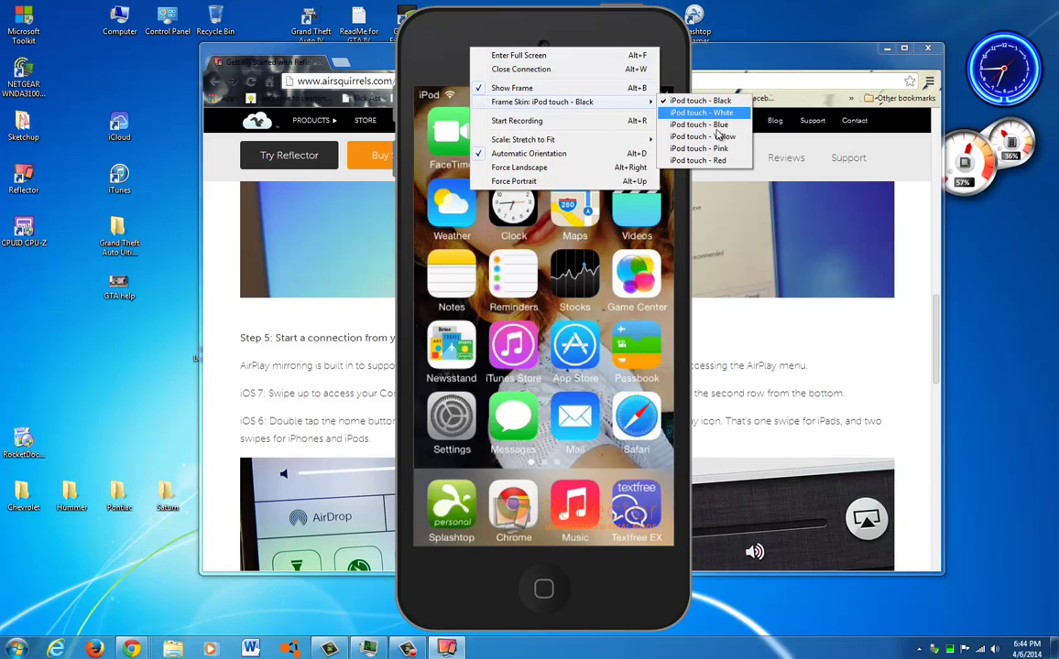
left_click(648, 124)
Step: Change the mirrored device's frame skin to iPod touch - White
right_click(500, 39)
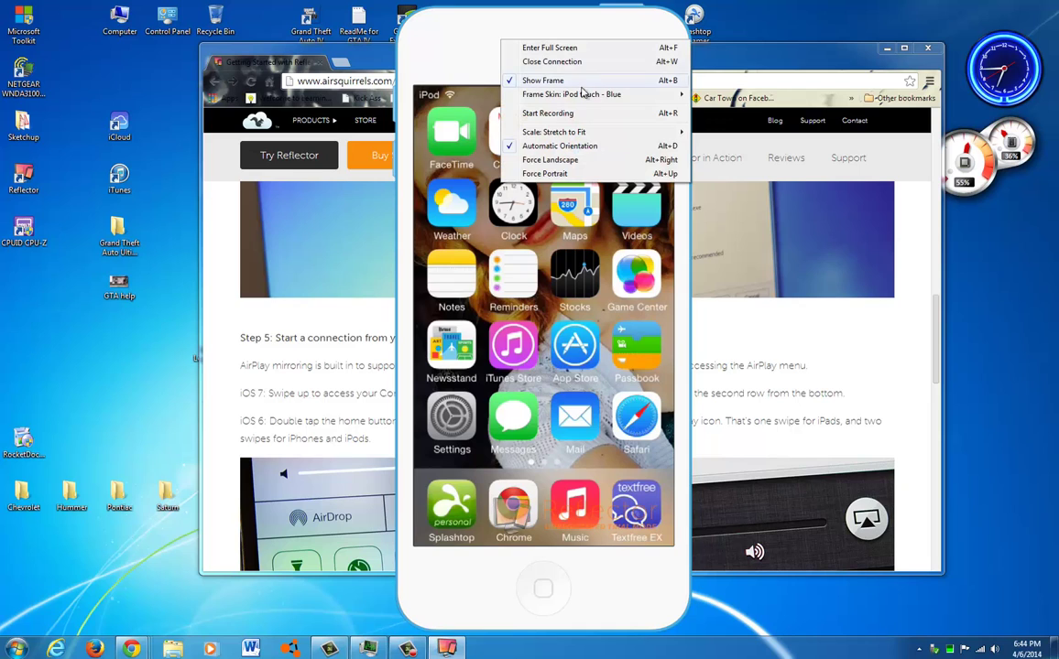
mouse_move(641, 95)
left_click(730, 106)
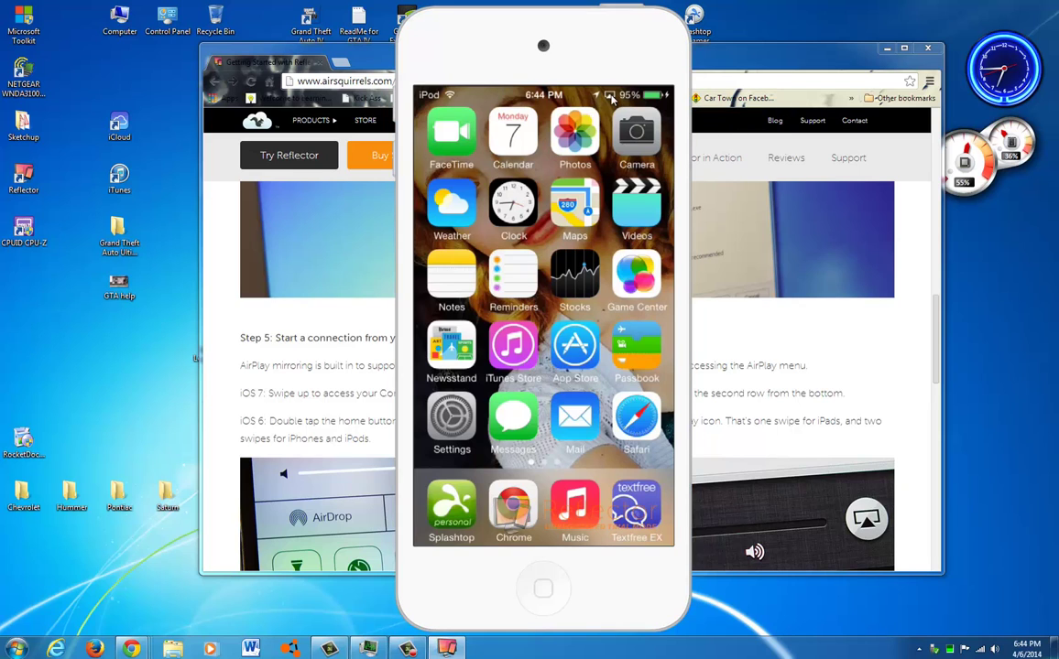